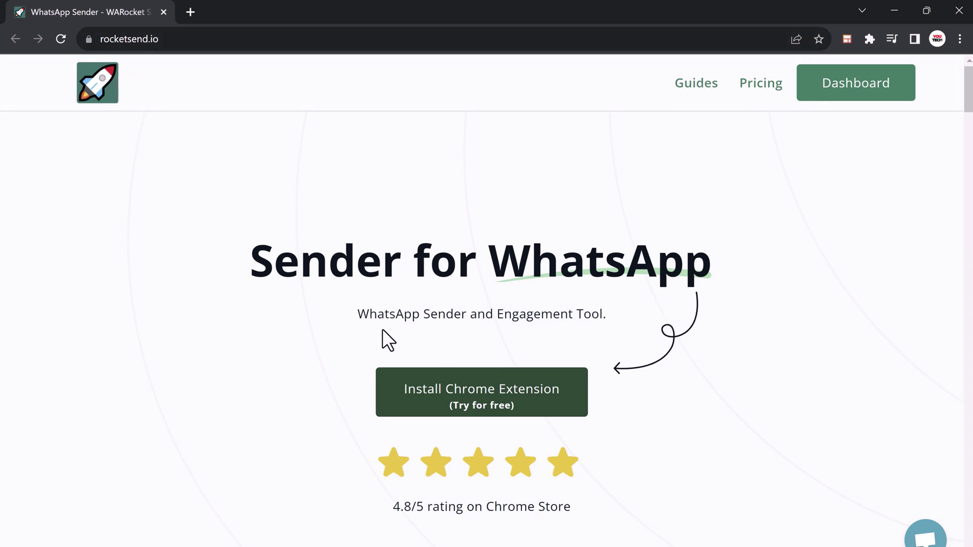
scroll(552, 422, down, 1)
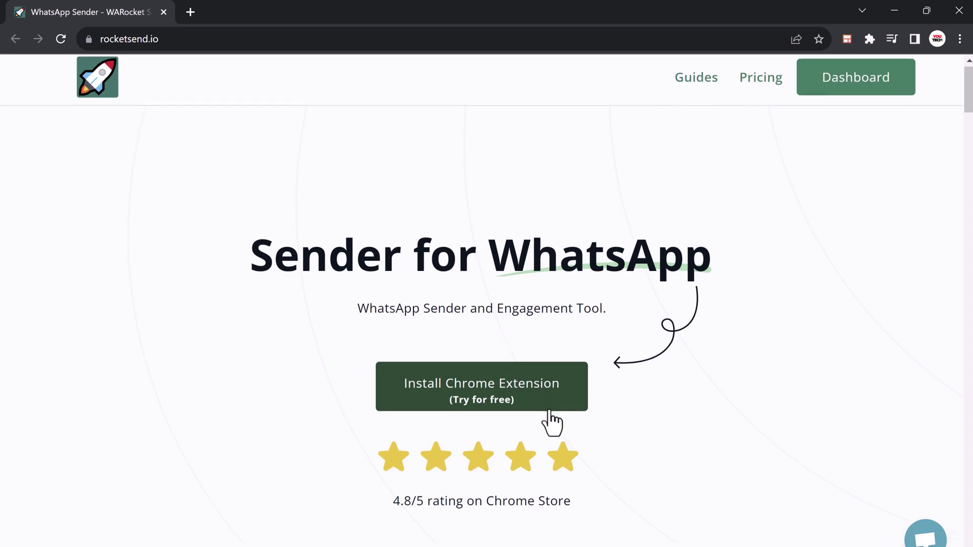
scroll(551, 422, down, 3)
scroll(552, 422, down, 4)
scroll(551, 422, down, 1)
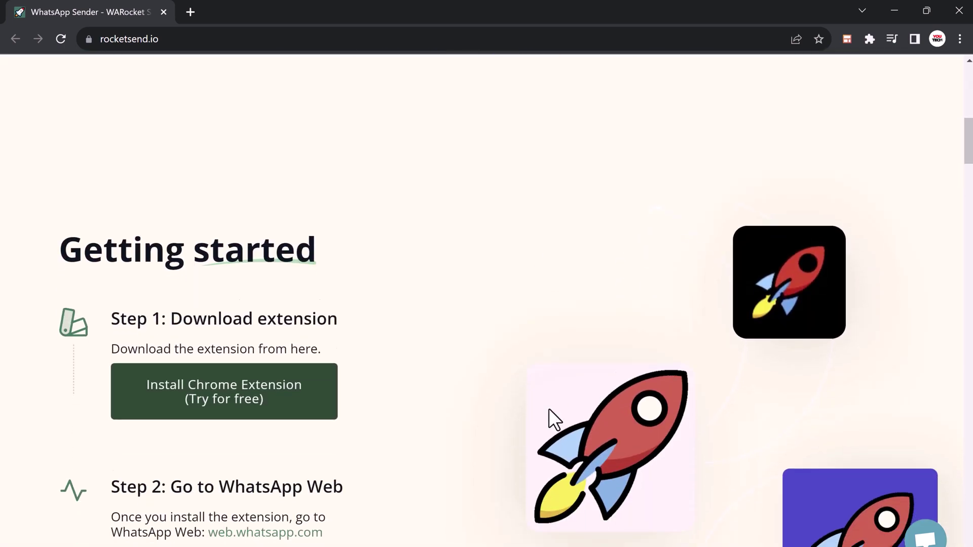
scroll(549, 409, down, 1)
scroll(547, 409, down, 1)
scroll(343, 425, down, 1)
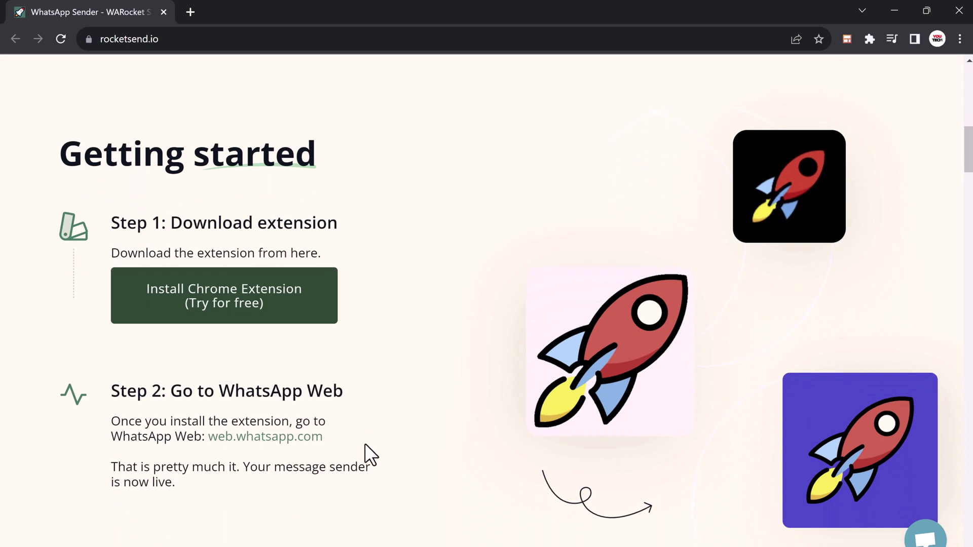
scroll(364, 444, down, 2)
scroll(366, 445, down, 3)
scroll(366, 443, down, 3)
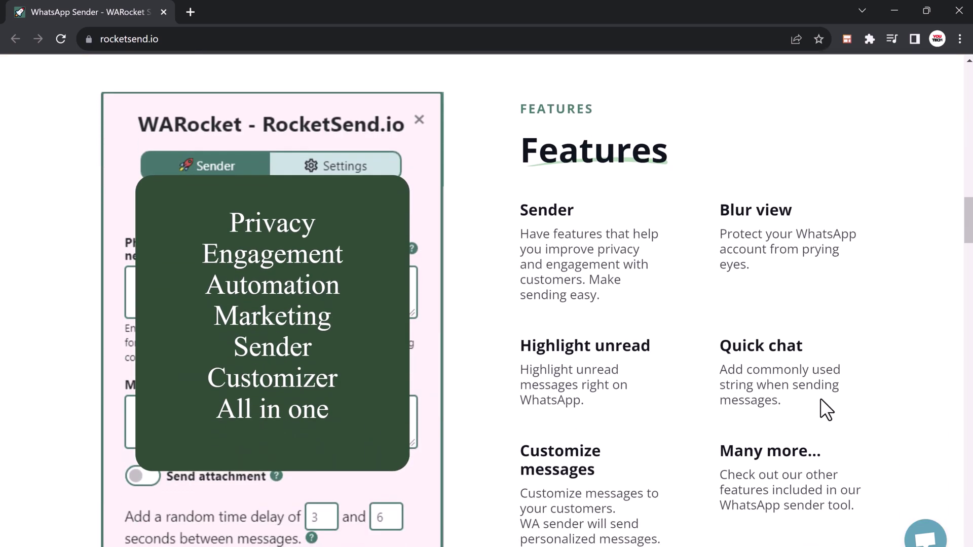
scroll(813, 396, down, 1)
scroll(807, 394, down, 3)
scroll(807, 395, down, 3)
scroll(808, 395, down, 3)
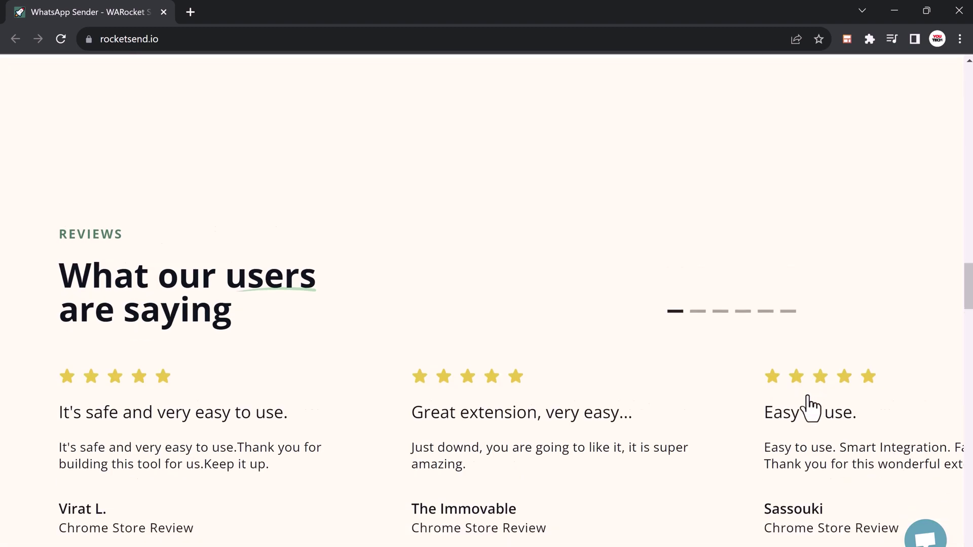
scroll(808, 395, up, 5)
scroll(808, 395, up, 10)
- Open the WARocket extension's Chrome Web Store listing from the RocketSend.io site
click(562, 413)
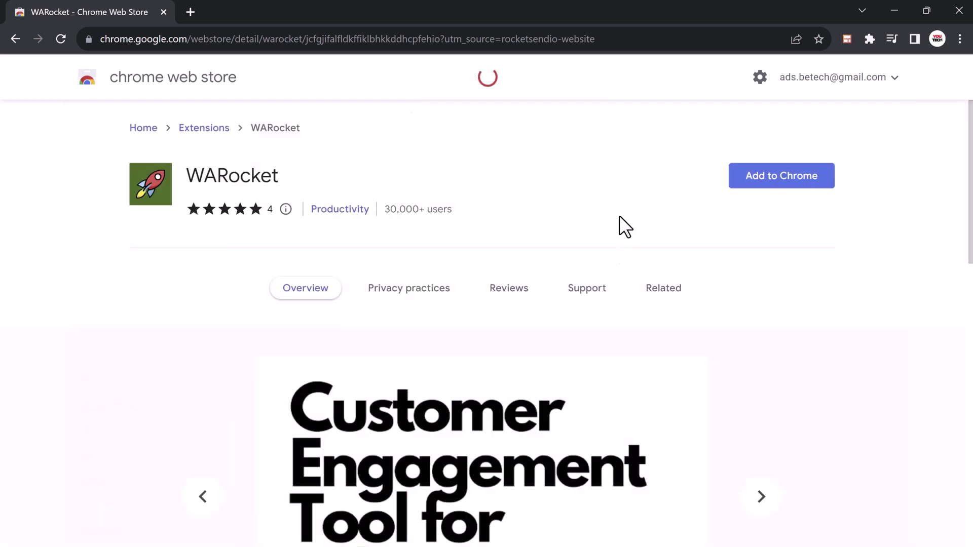
- Add the WARocket extension to Chrome and confirm the installation
click(761, 183)
click(504, 176)
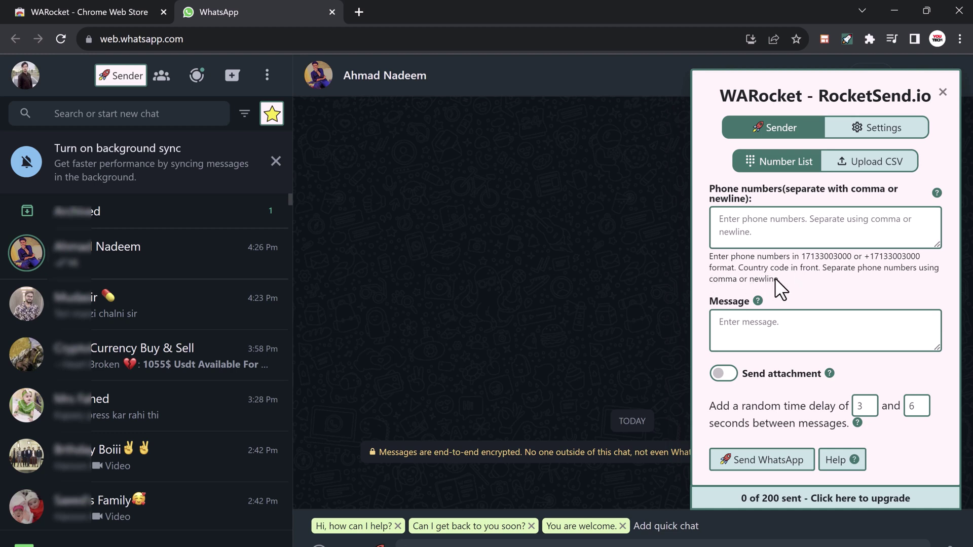
- Paste three recipient numbers and enter the message 'This is test message. Please ignore it.'
click(770, 226)
key(ctrl+v)
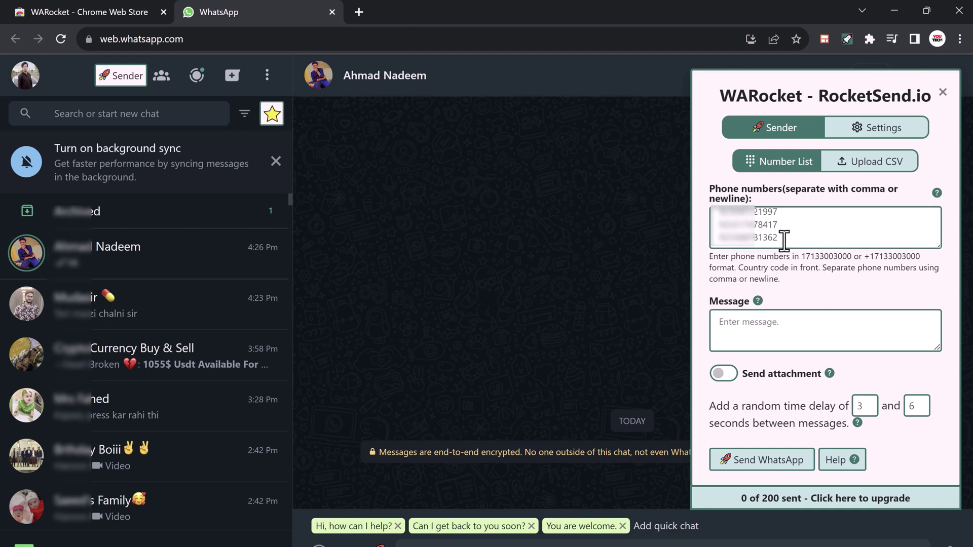
click(815, 315)
text(T)
text(his is test message.)
text( Please ignore it.)
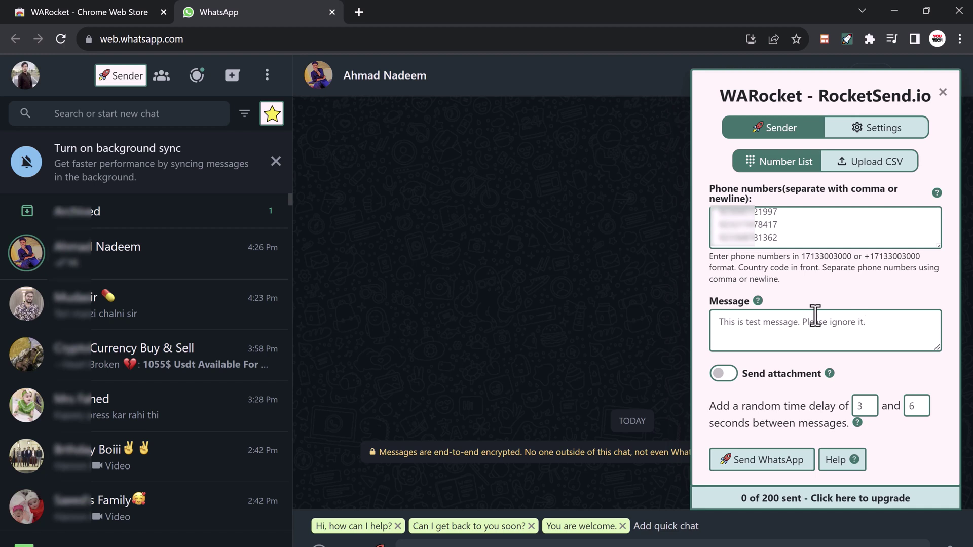
- Turn on Send attachment and send the Be Tech logo image to your own chat
click(731, 375)
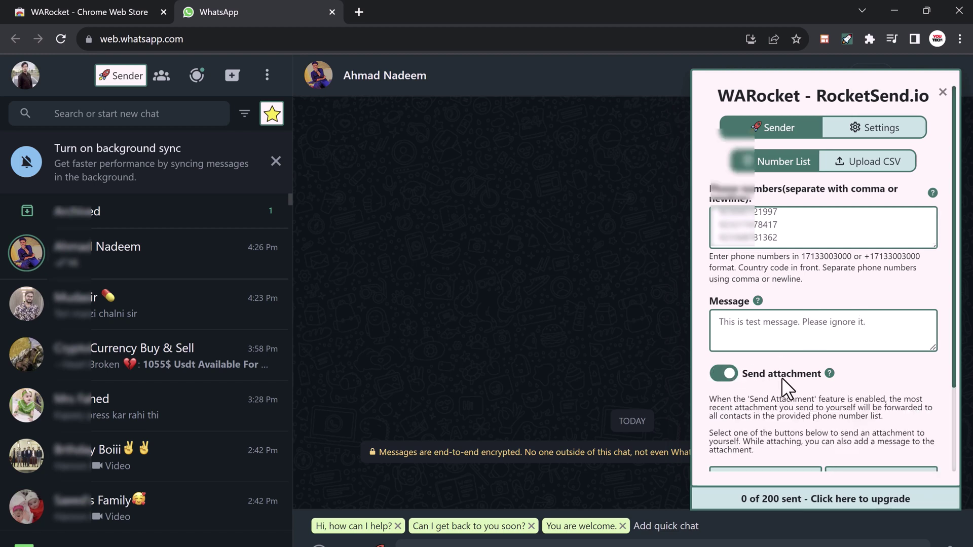
scroll(782, 378, down, 2)
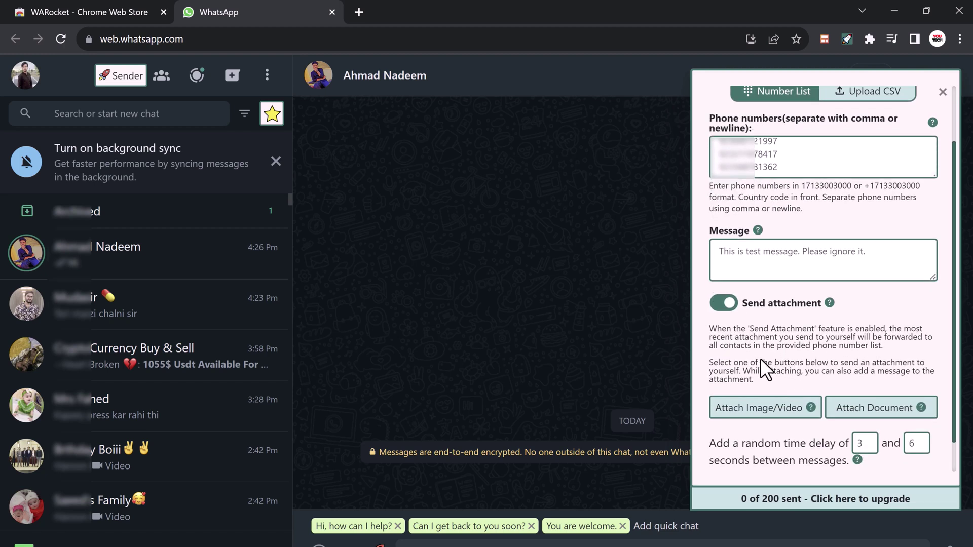
click(758, 411)
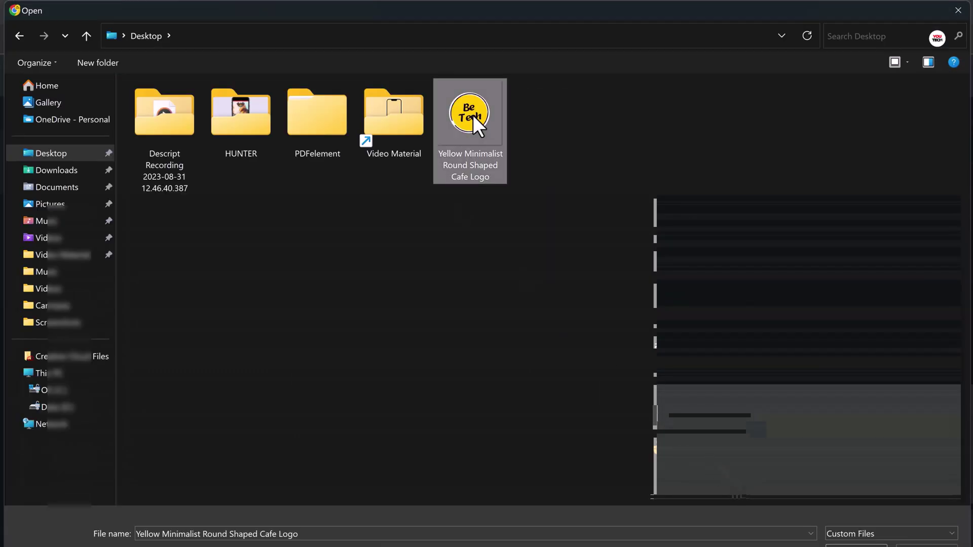
double_click(473, 115)
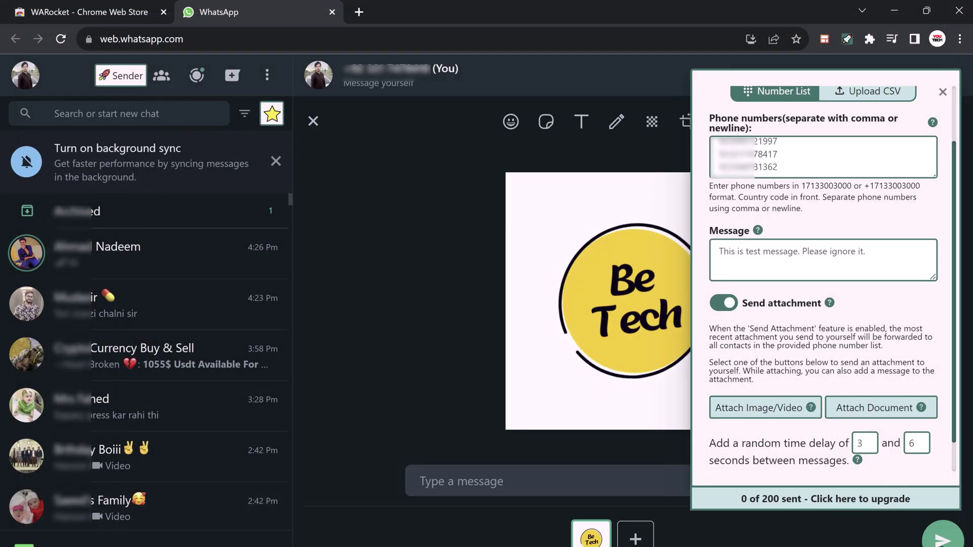
click(941, 538)
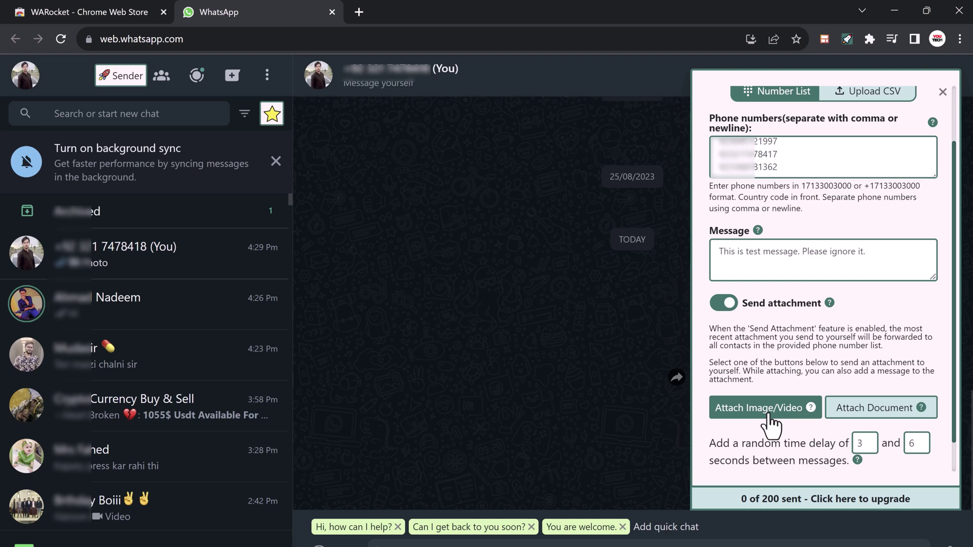
scroll(769, 416, down, 1)
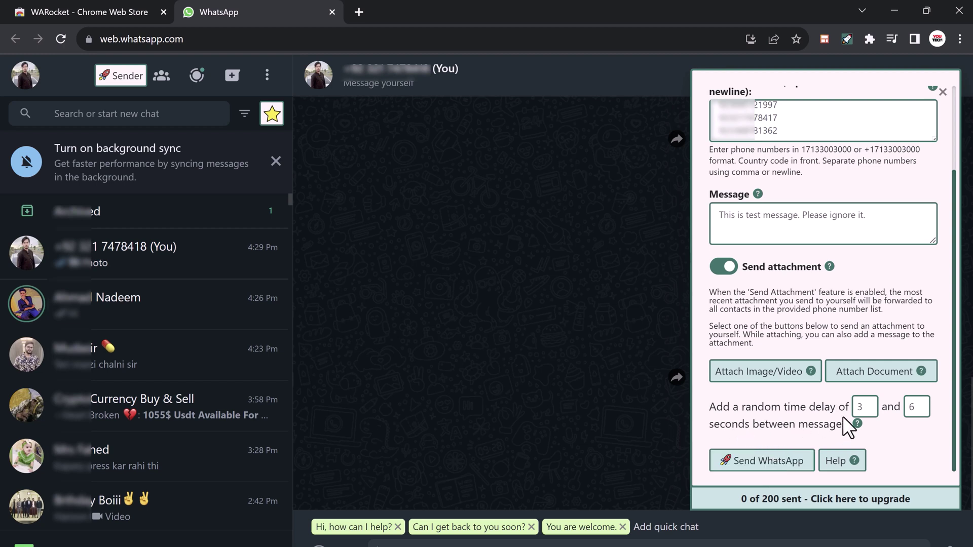
- Send the test message with the Be Tech image to all listed numbers, reaching 4 of 200
mouse_move(915, 407)
click(868, 410)
click(730, 477)
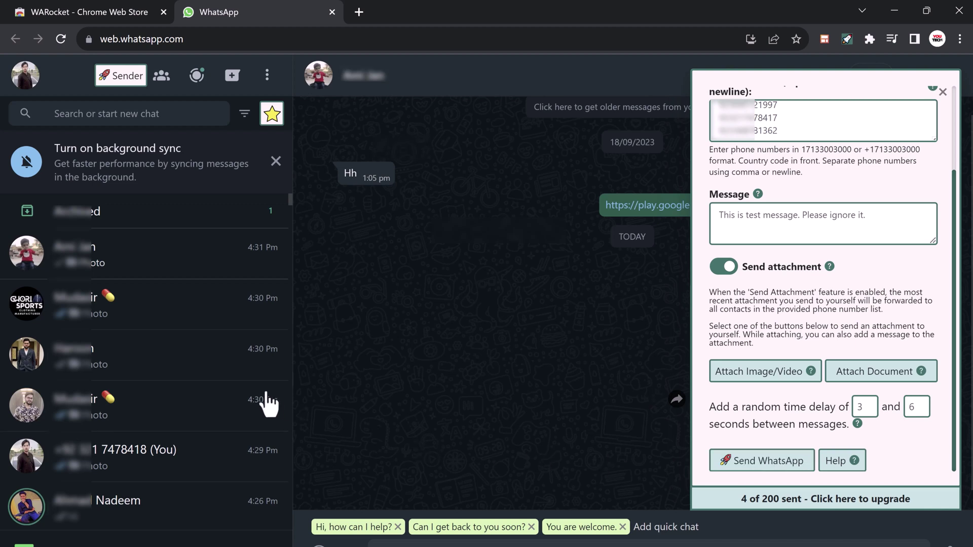
- Check several recipients' chats for the delivered test image, closing the sender panel
click(202, 361)
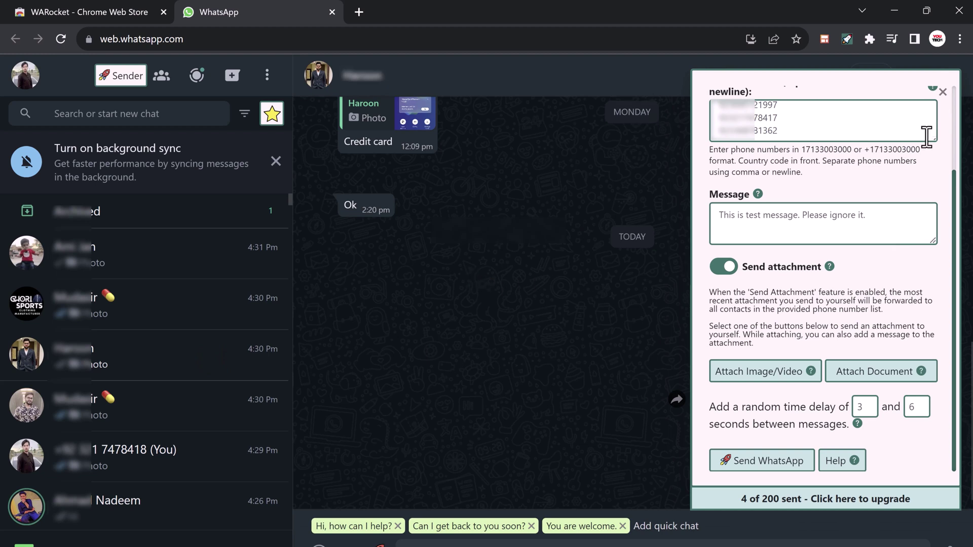
click(942, 92)
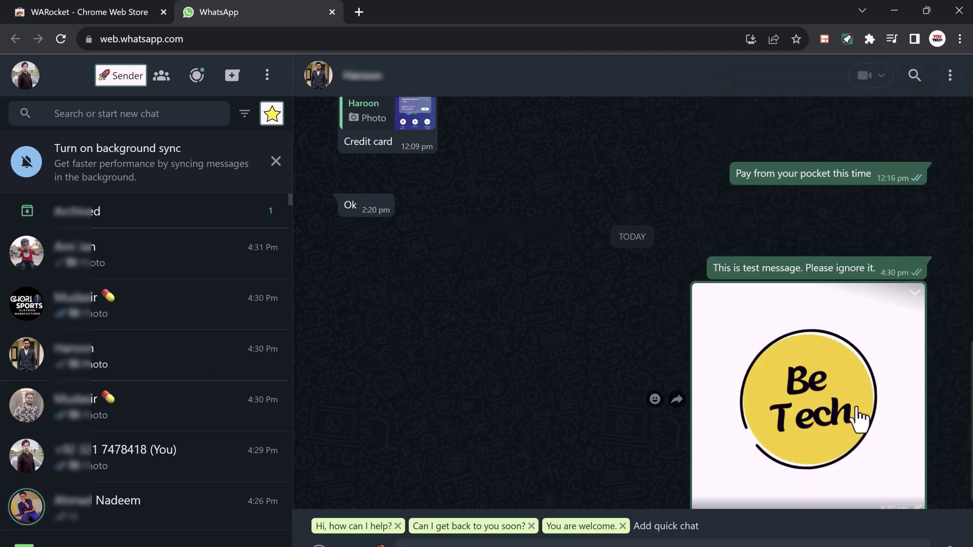
scroll(865, 465, down, 1)
scroll(864, 465, up, 1)
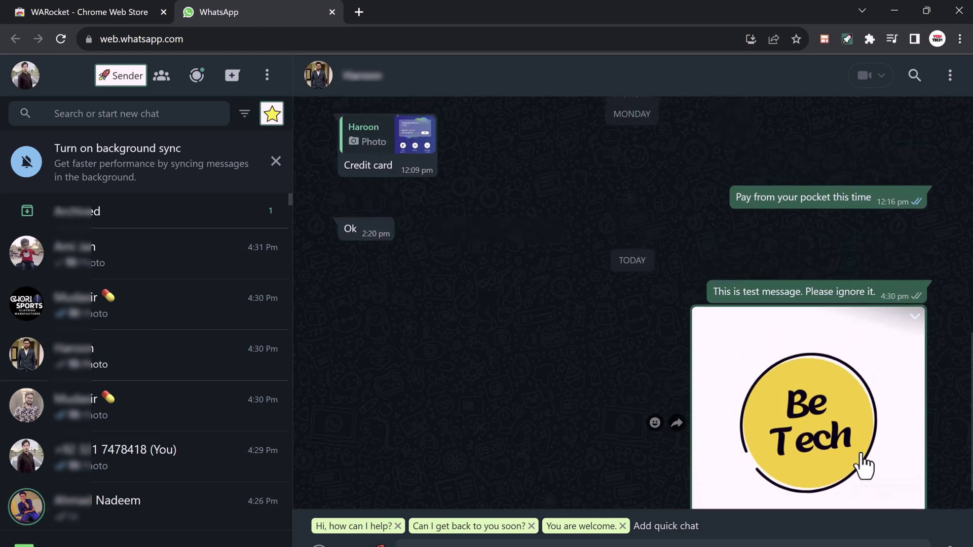
scroll(863, 466, down, 1)
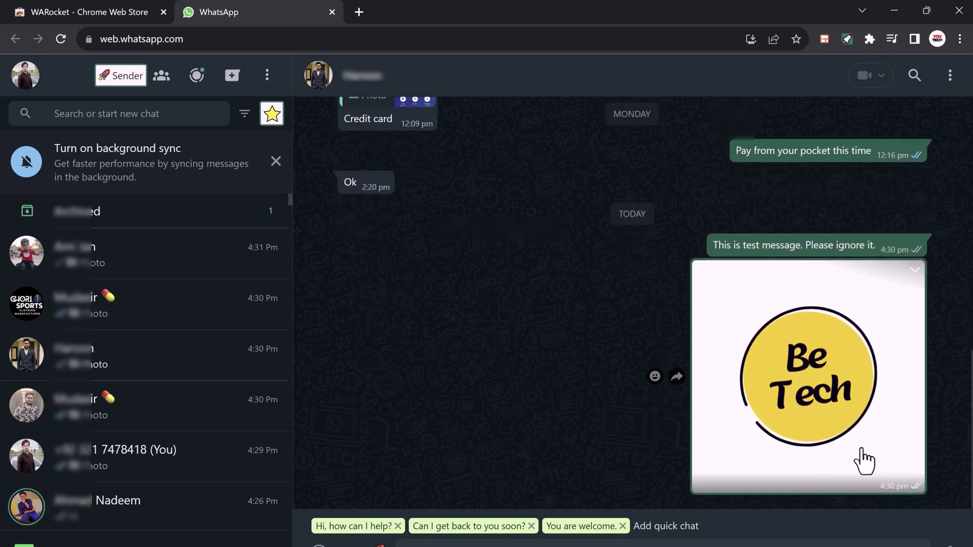
click(156, 327)
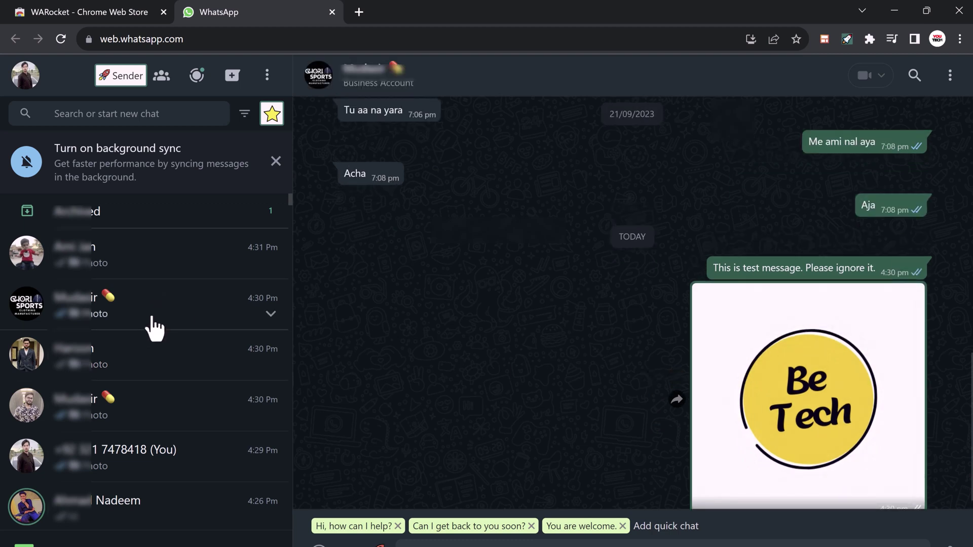
click(153, 371)
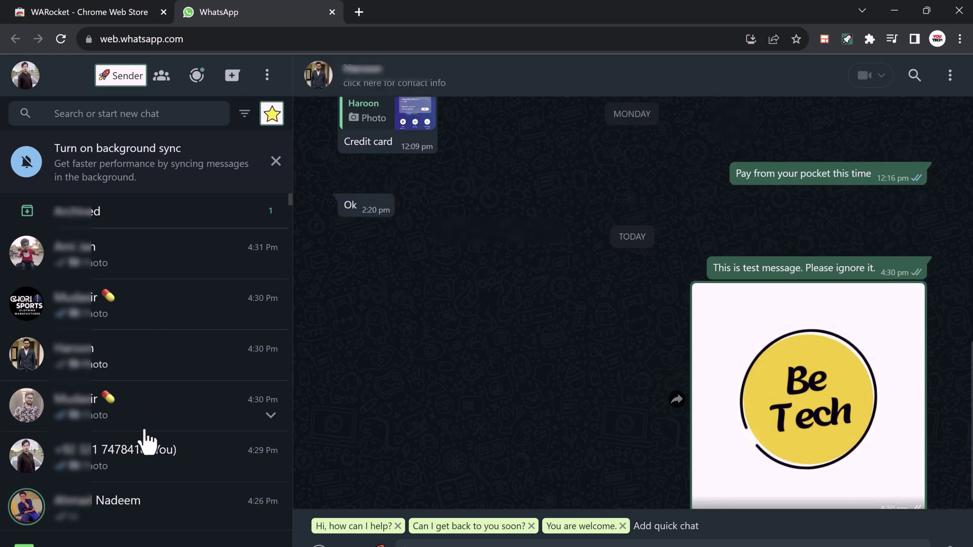
click(152, 314)
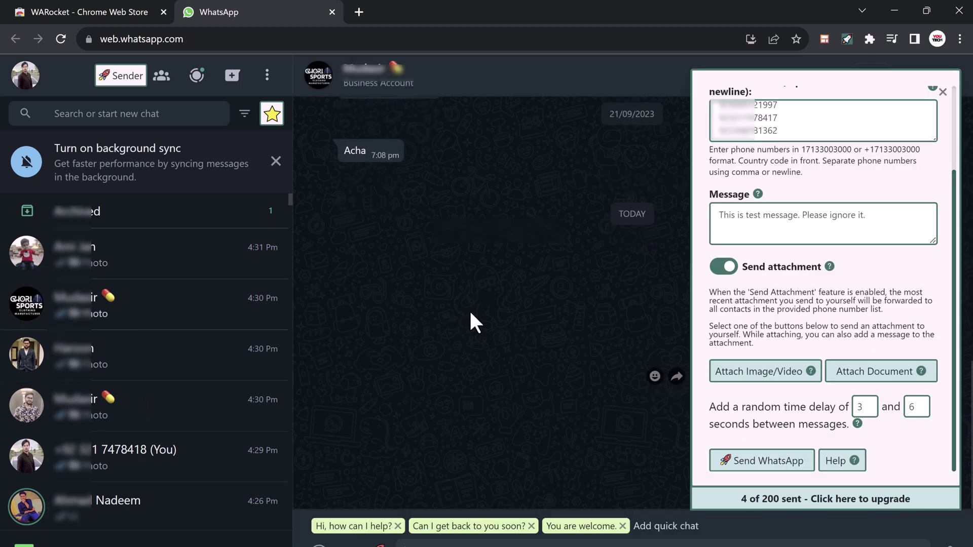
scroll(705, 268, up, 3)
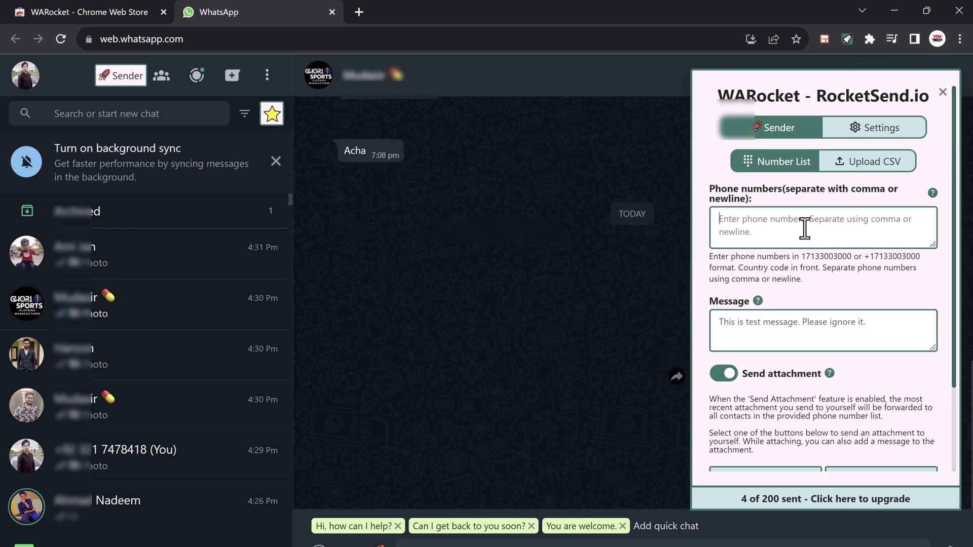
- Load Contacts.csv as the recipient list, using Column 2 - Phone Number
click(882, 165)
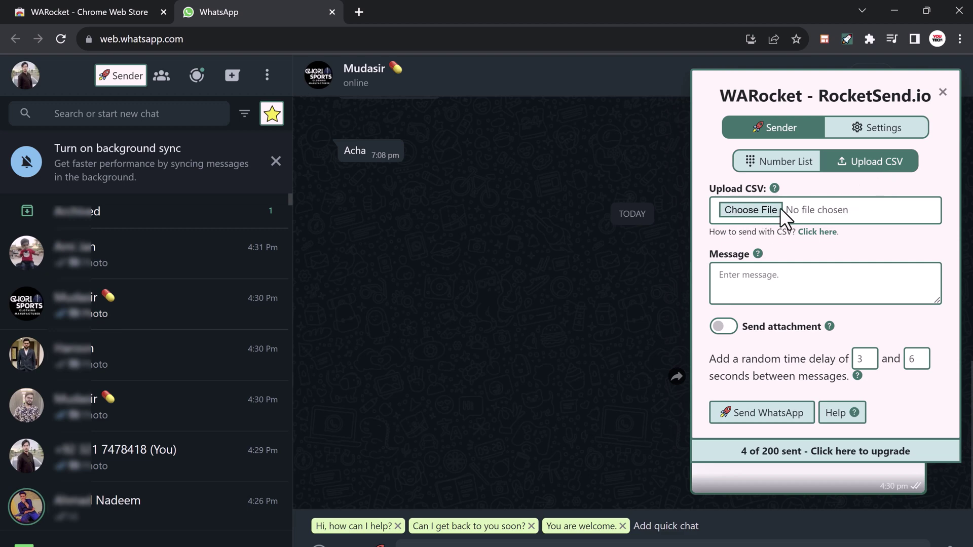
click(758, 211)
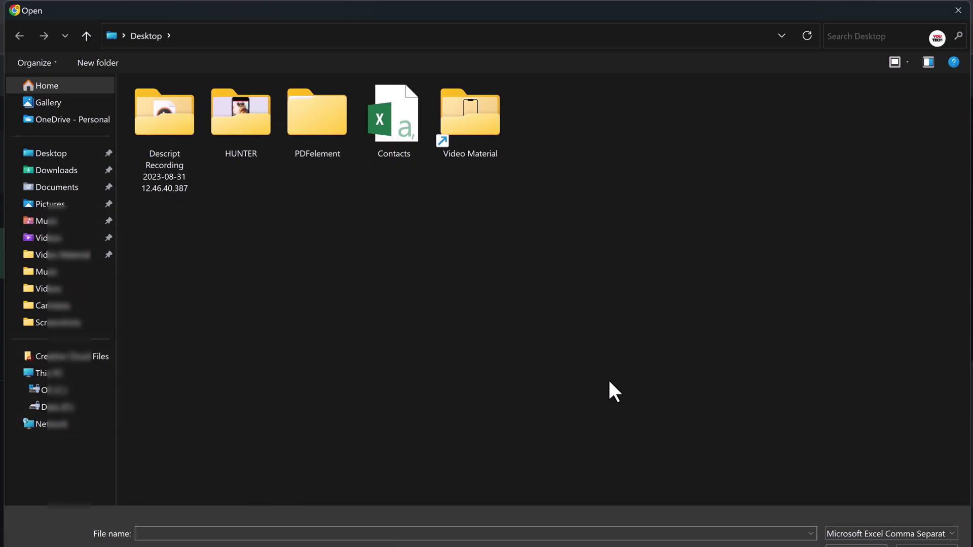
double_click(384, 140)
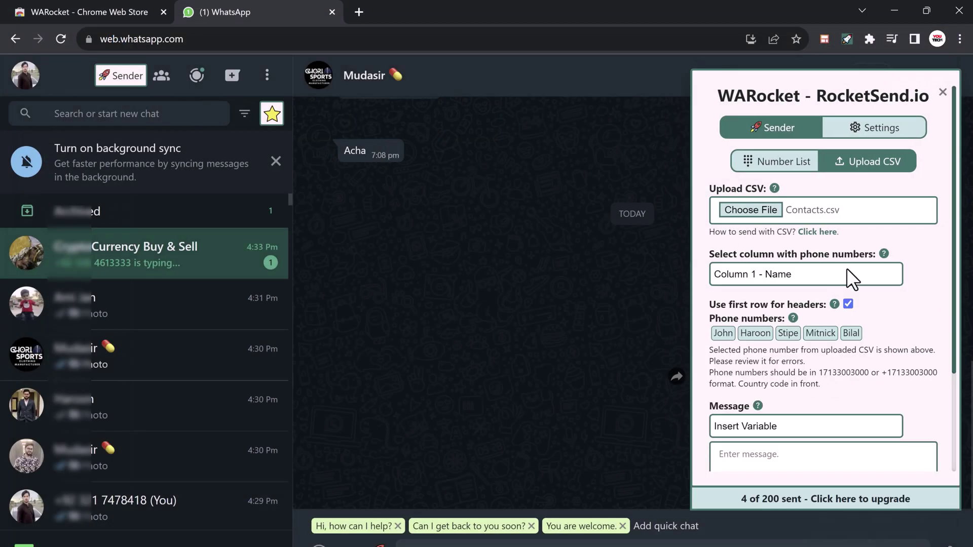
click(859, 270)
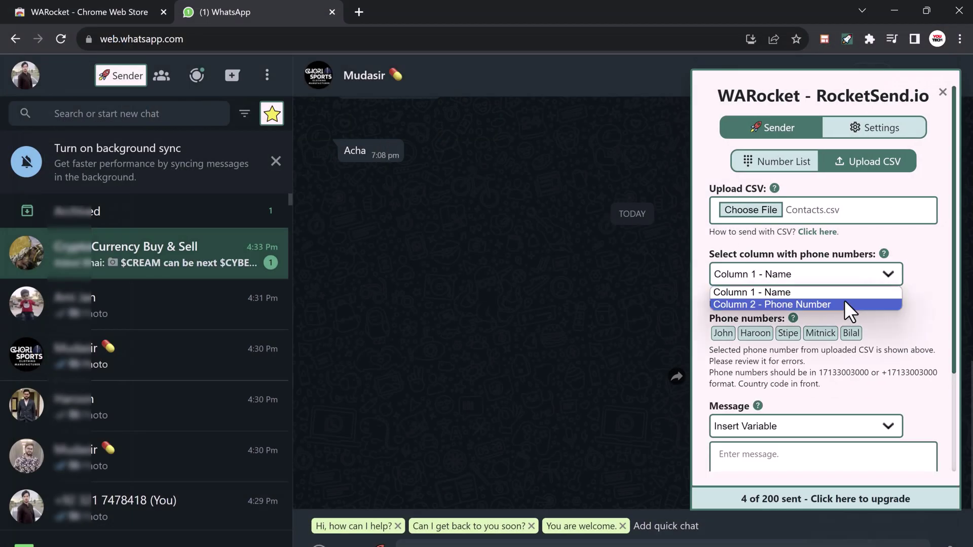
click(843, 303)
scroll(804, 371, down, 2)
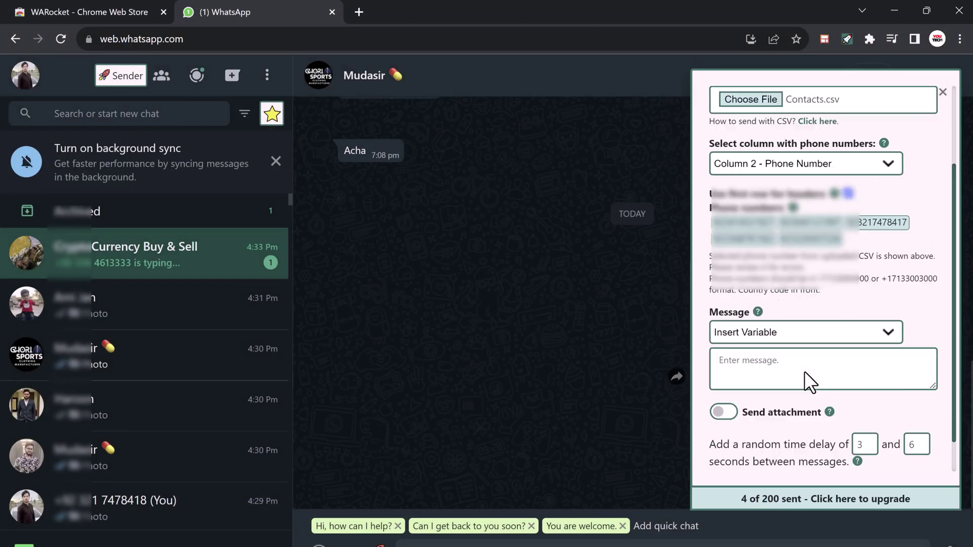
scroll(804, 370, down, 1)
click(836, 305)
click(929, 335)
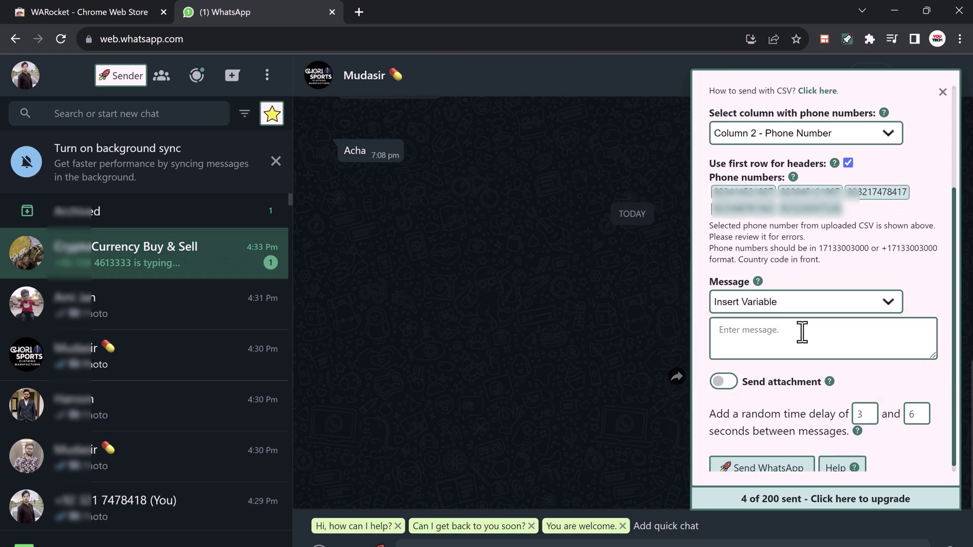
text(Hello,)
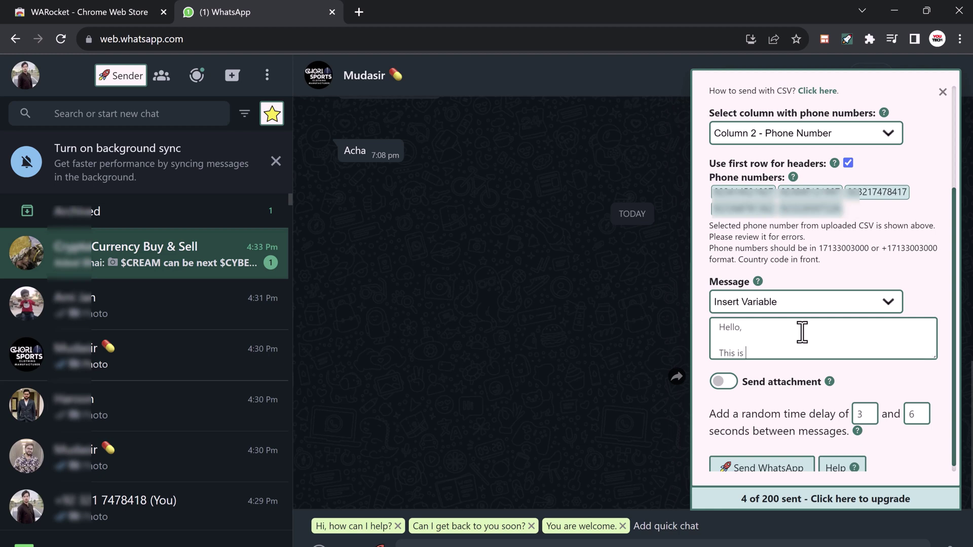
text(ge.)
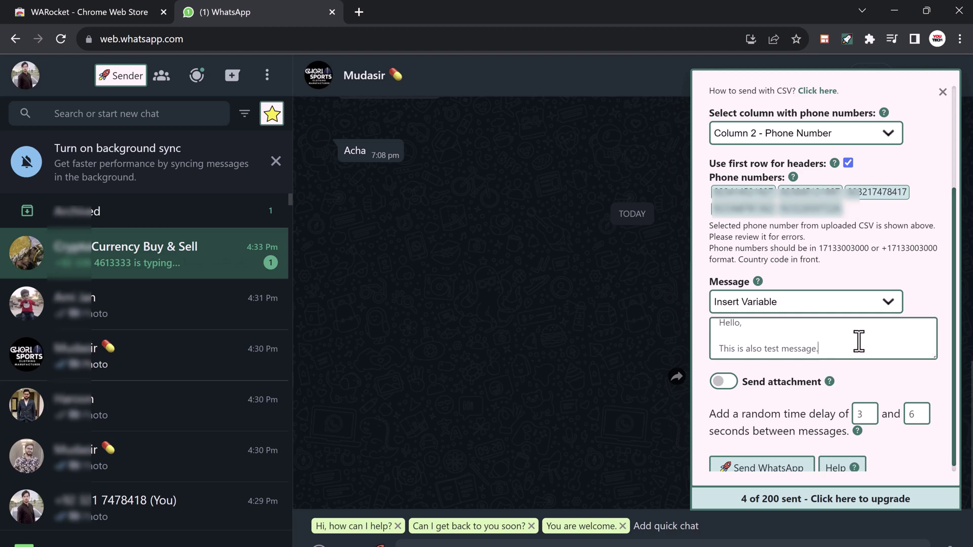
- Enter 'Hello, This is also test message.', leave attachment off and set a 4–8 second delay
click(734, 383)
scroll(722, 380, down, 1)
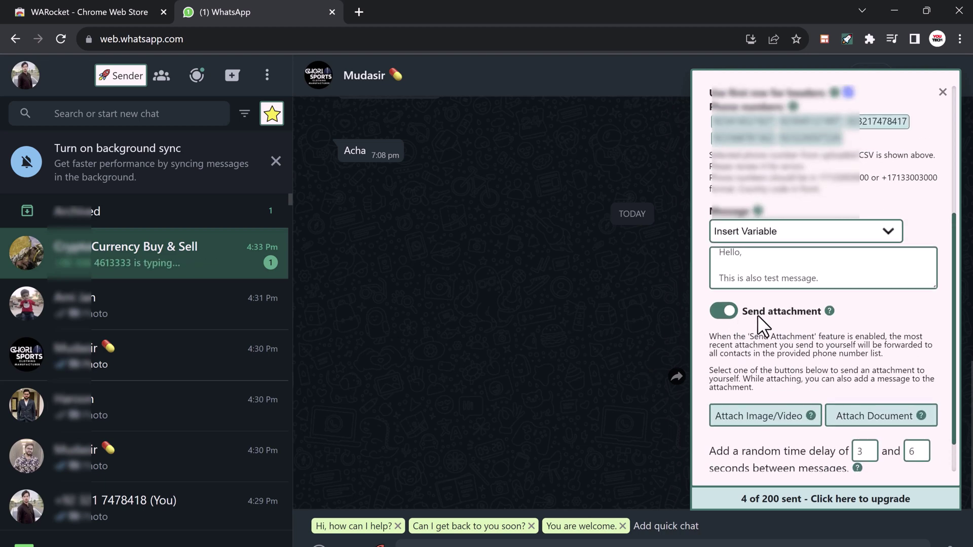
scroll(756, 358, down, 1)
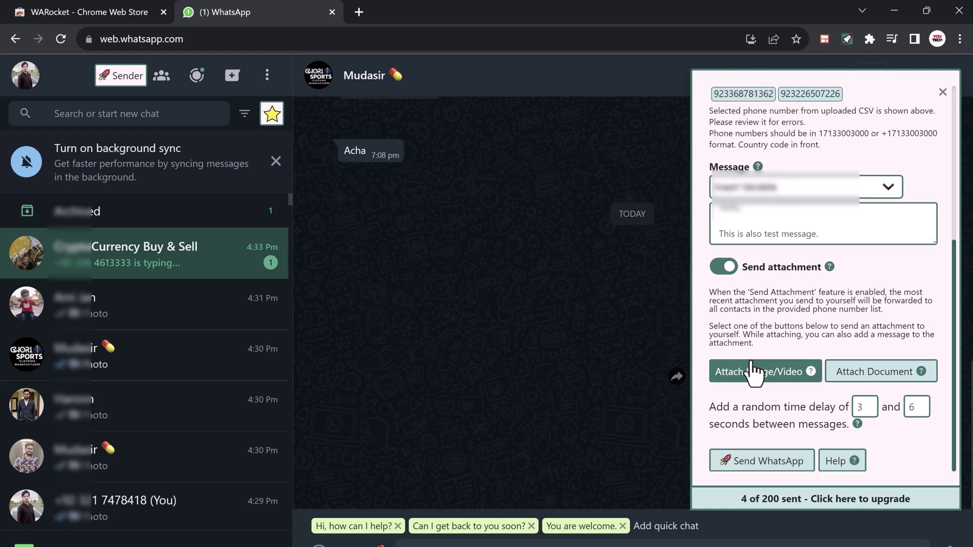
click(724, 268)
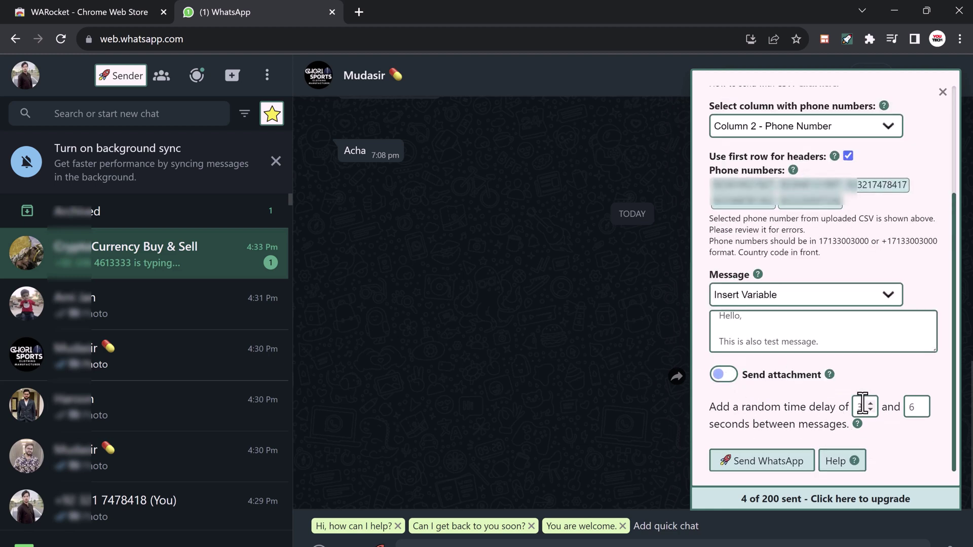
mouse_move(915, 406)
click(871, 402)
- Send the message to the CSV contacts, reaching 9 of 200, then open a recipient's chat
click(741, 462)
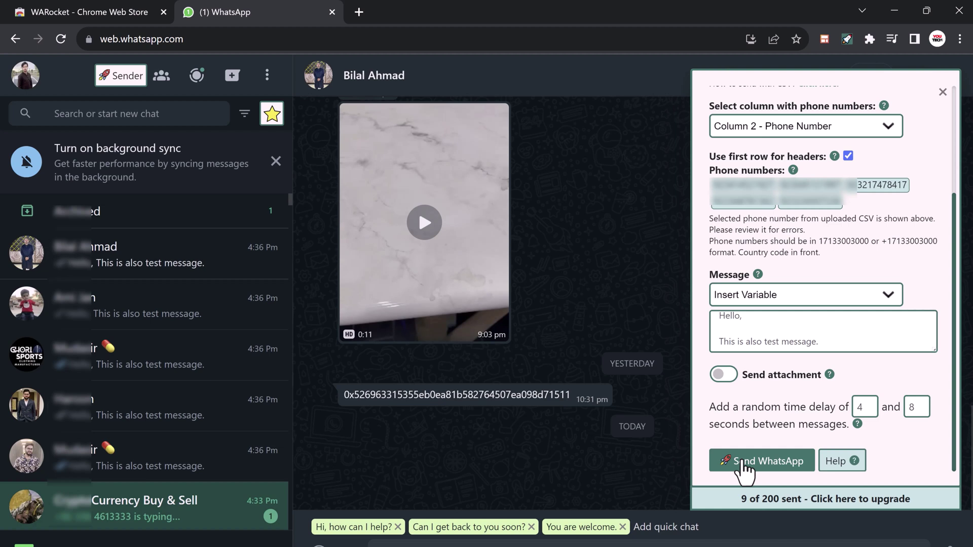
click(187, 429)
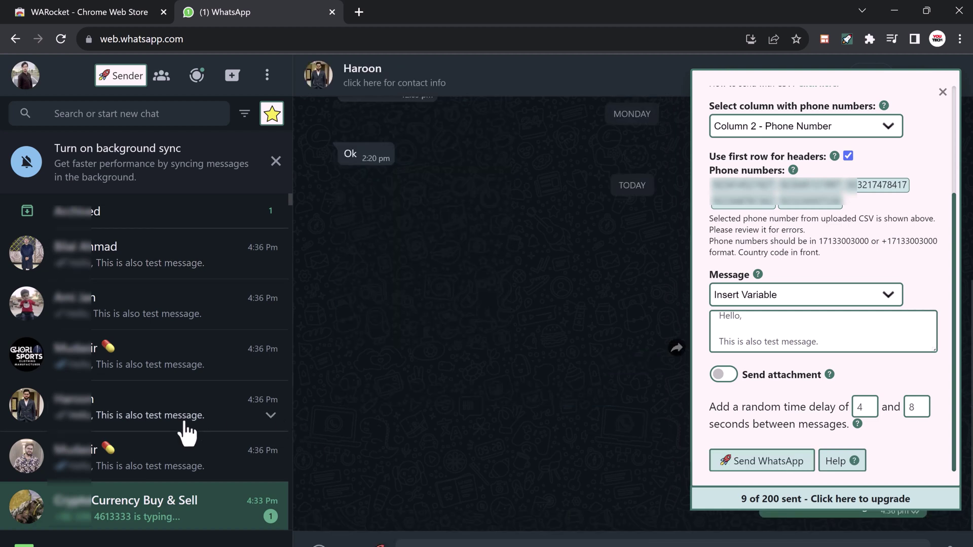
- Close the WARocket panel and check four chats for 'Hello, This is also test message.'
click(943, 93)
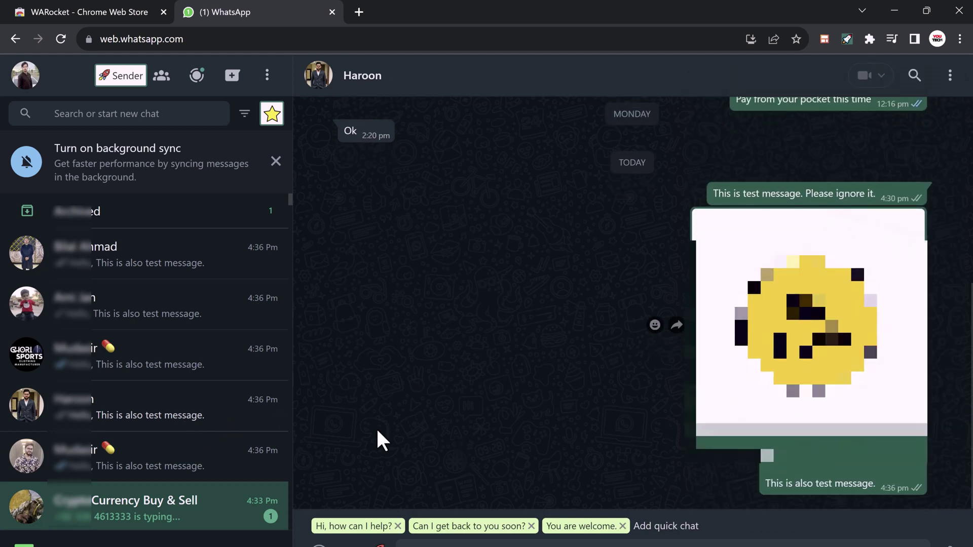
click(129, 320)
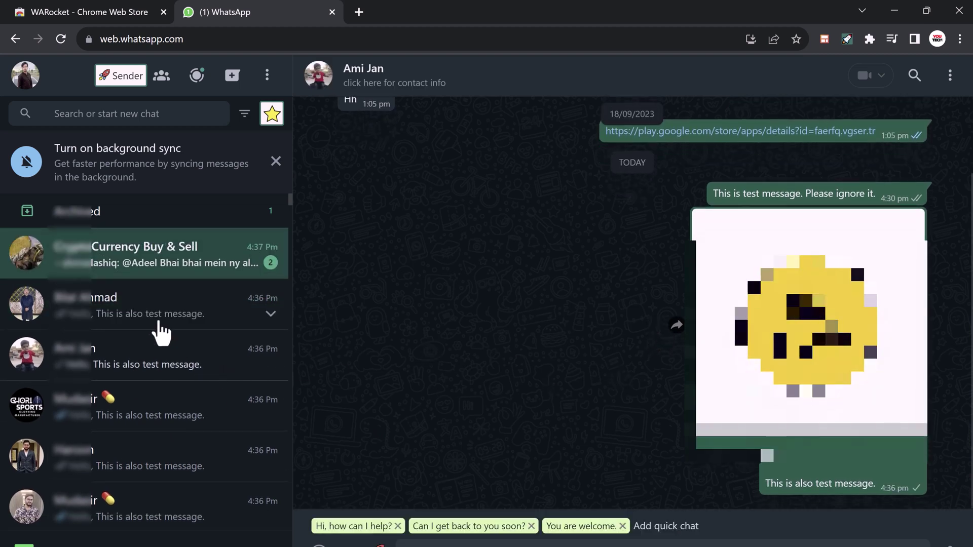
click(157, 326)
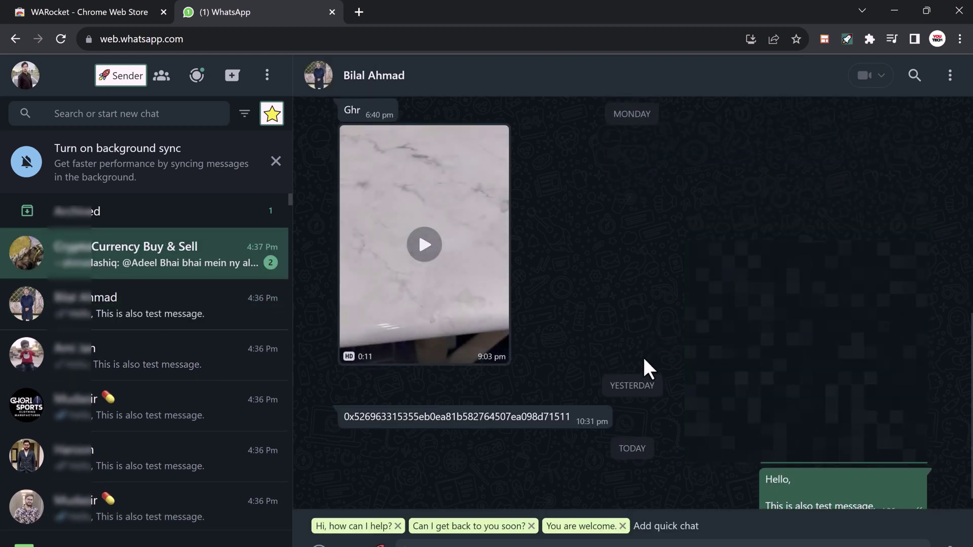
click(109, 373)
click(124, 413)
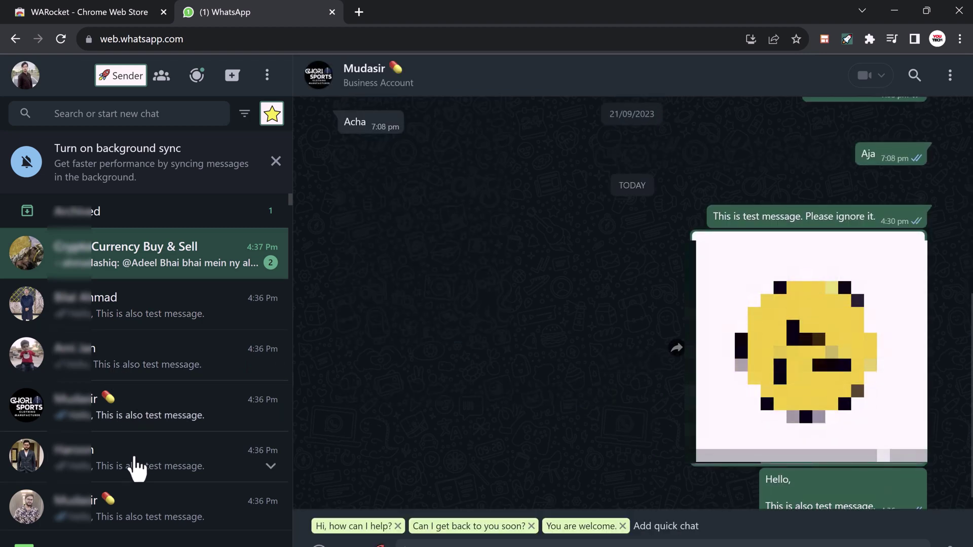